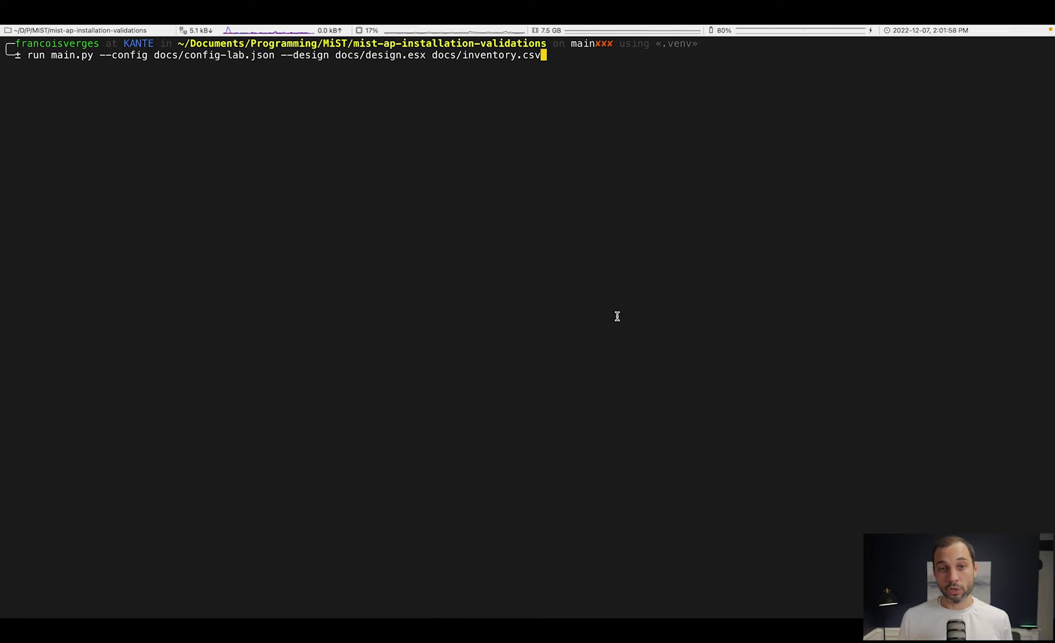
# Step: Run main.py with the config, design and inventory files and scroll back through the PASS/FAIL tables
pyautogui.press('Return')
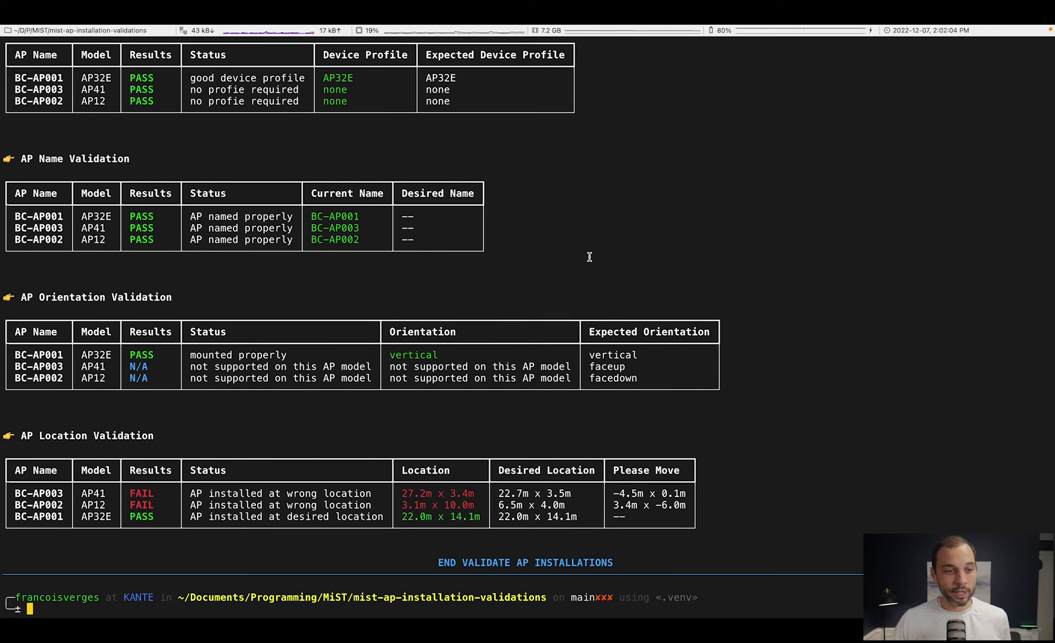
pyautogui.scroll(7, 471, 290)
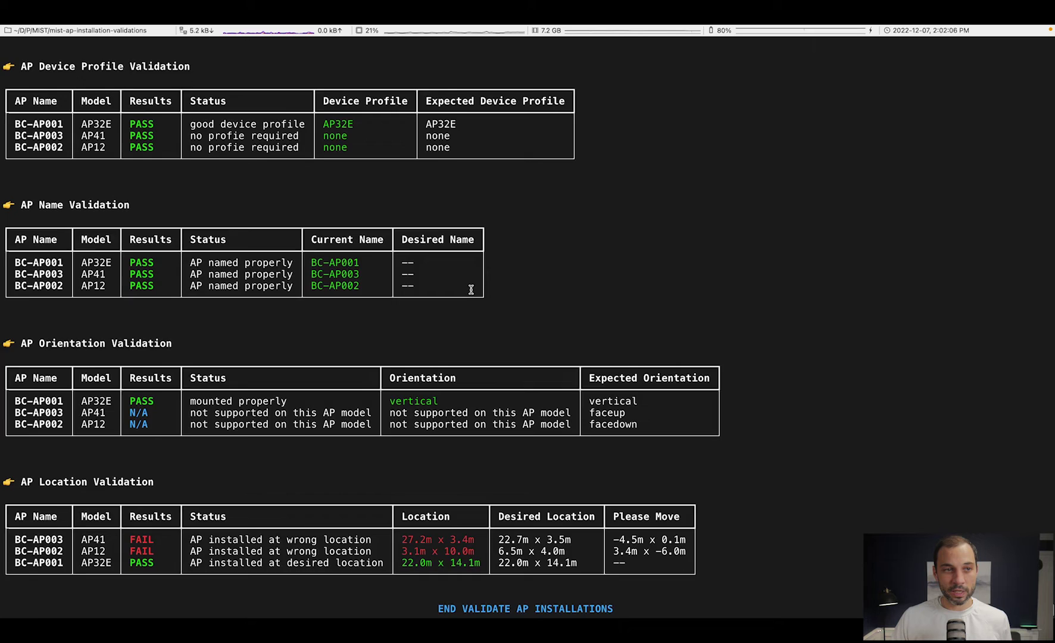
pyautogui.scroll(8, 471, 289)
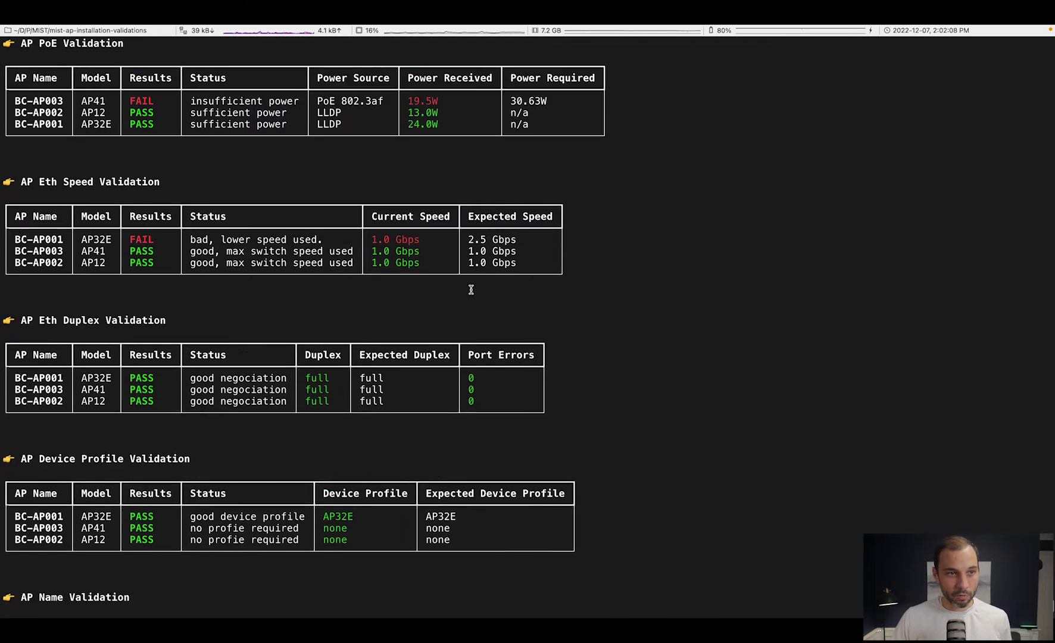
pyautogui.scroll(5, 471, 289)
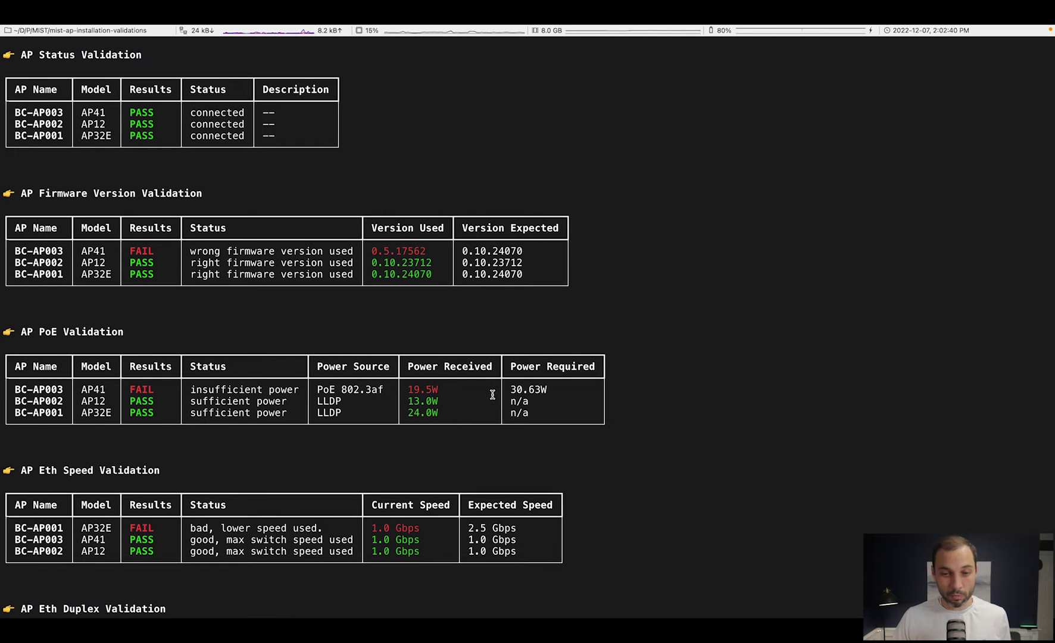
pyautogui.scroll(1, 493, 395)
pyautogui.scroll(-1, 493, 395)
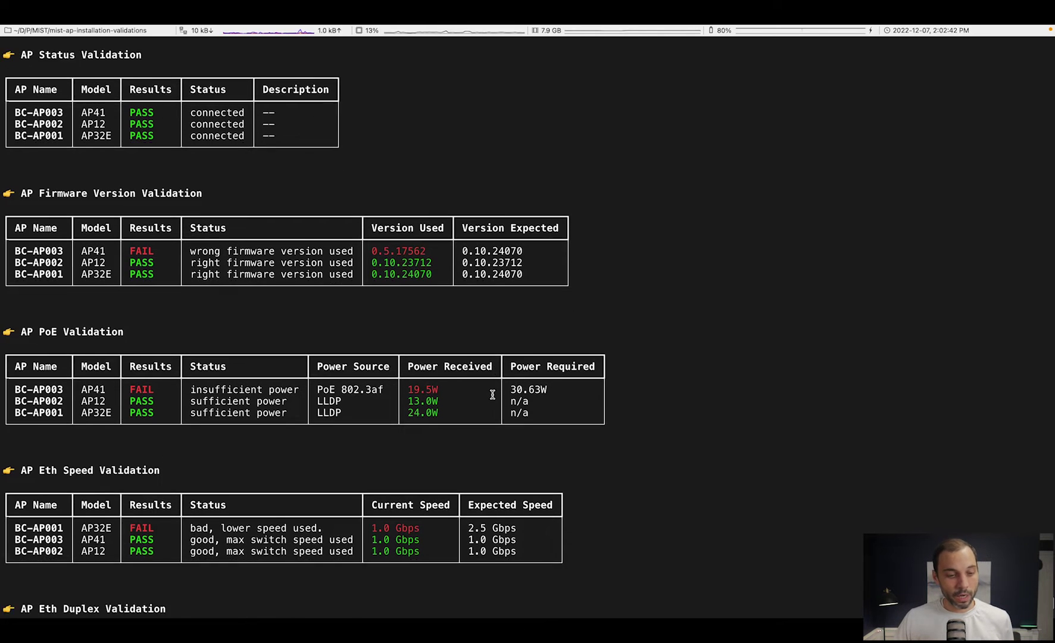
pyautogui.scroll(-3, 493, 395)
pyautogui.scroll(-2, 440, 337)
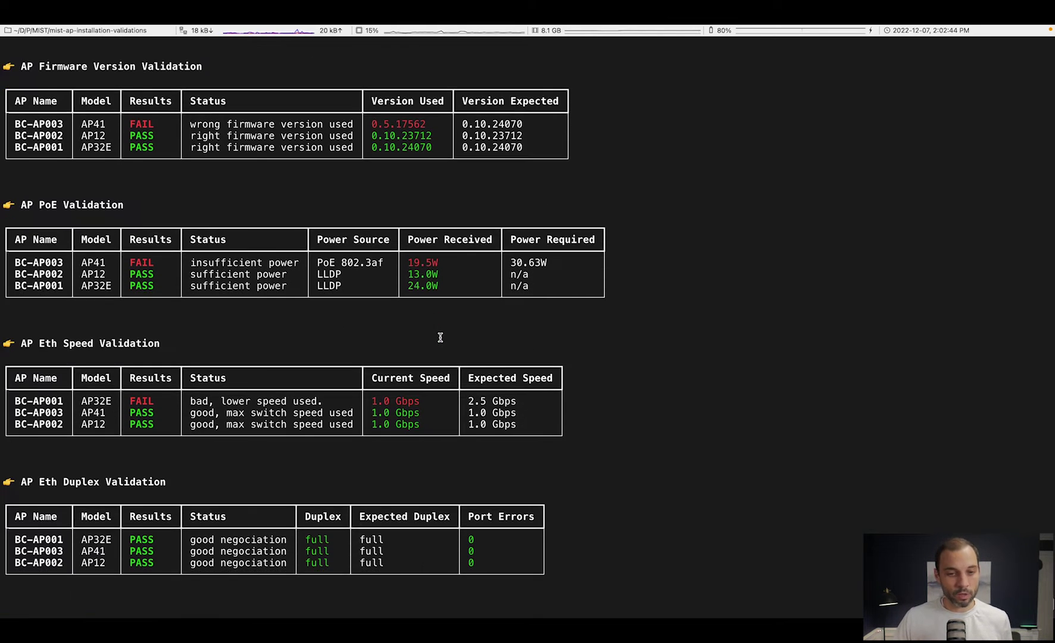
pyautogui.scroll(-3, 440, 338)
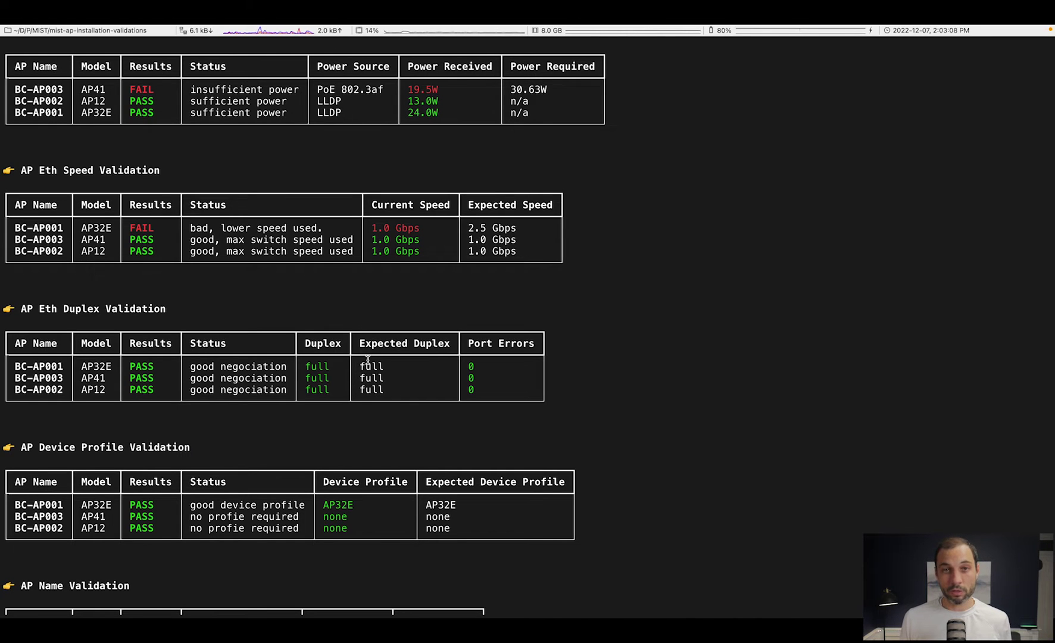
pyautogui.scroll(-1, 377, 301)
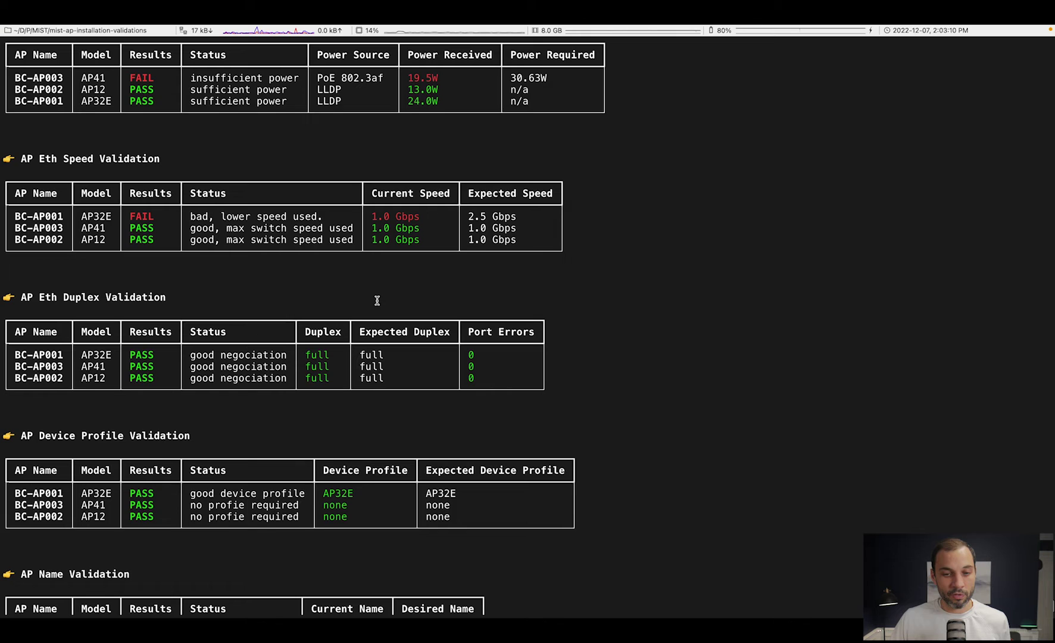
pyautogui.scroll(-1, 377, 301)
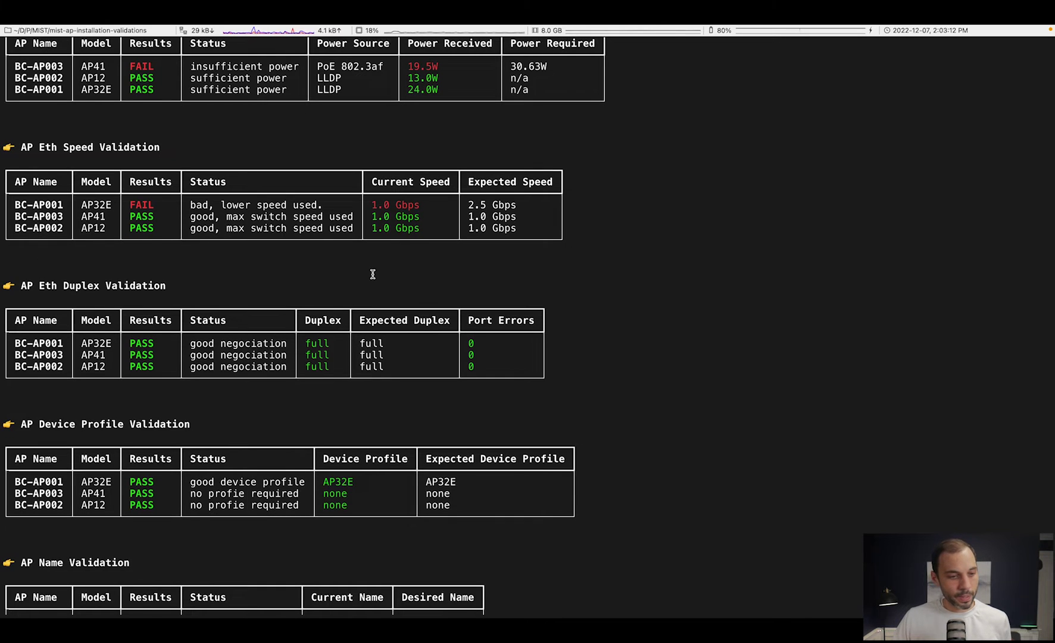
pyautogui.scroll(-11, 372, 274)
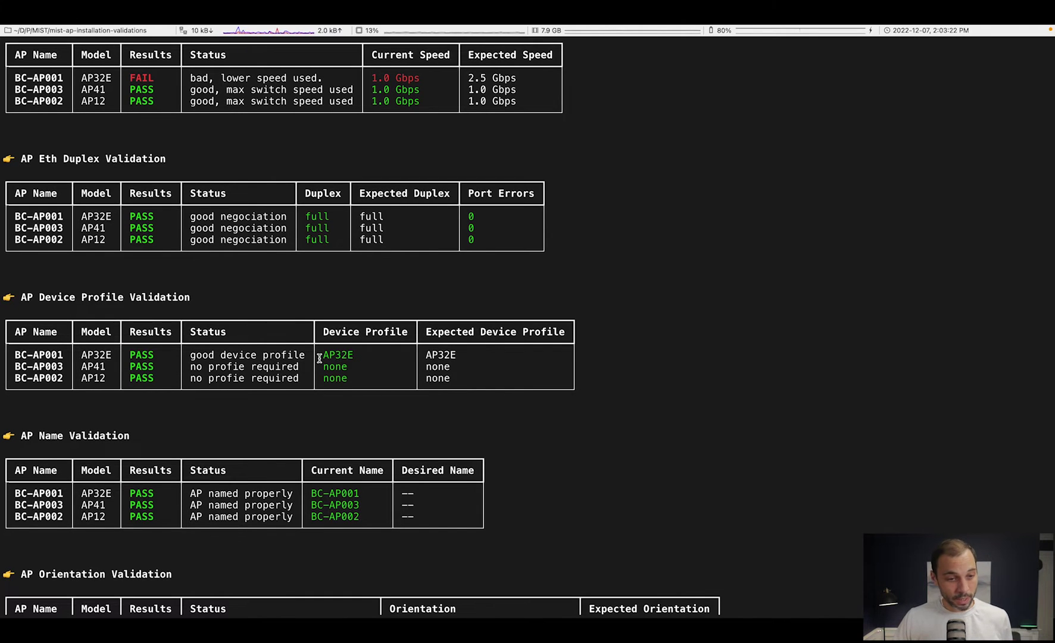
pyautogui.scroll(-3, 319, 358)
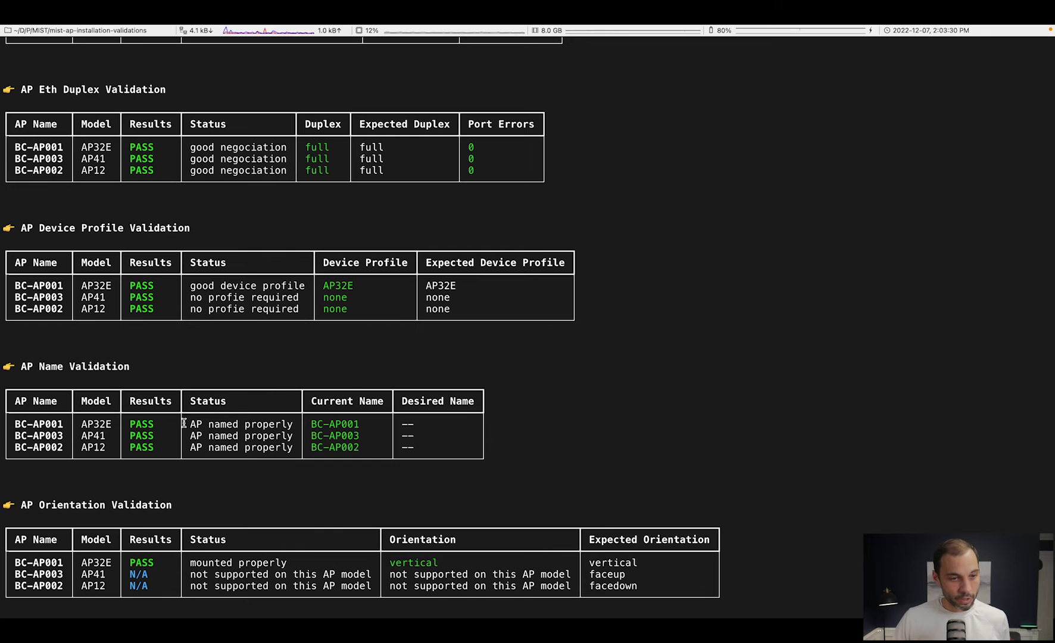
pyautogui.scroll(-2, 173, 429)
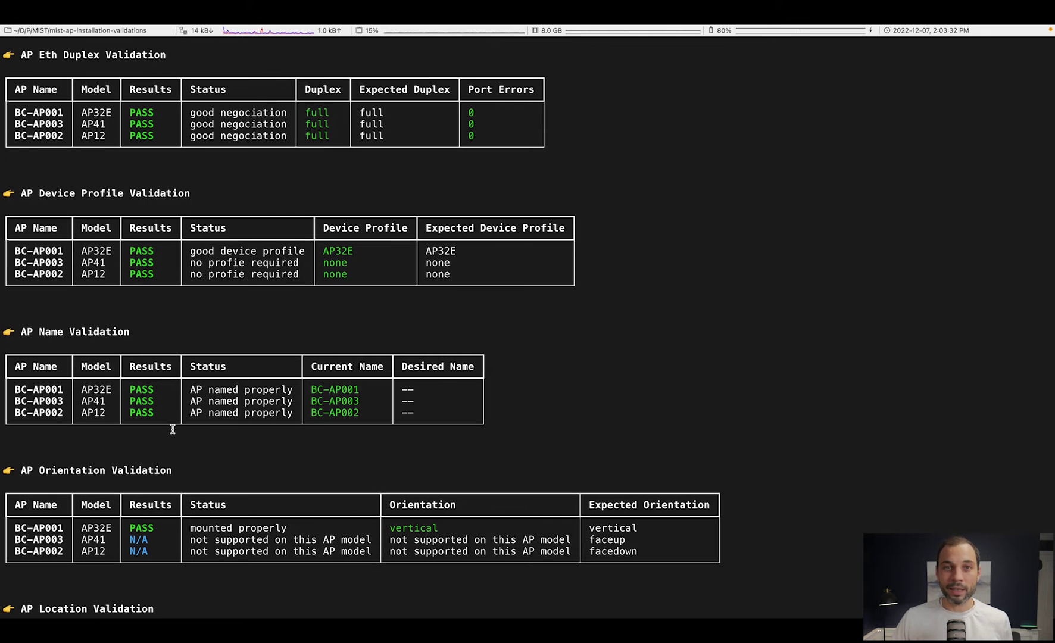
pyautogui.scroll(-2, 173, 430)
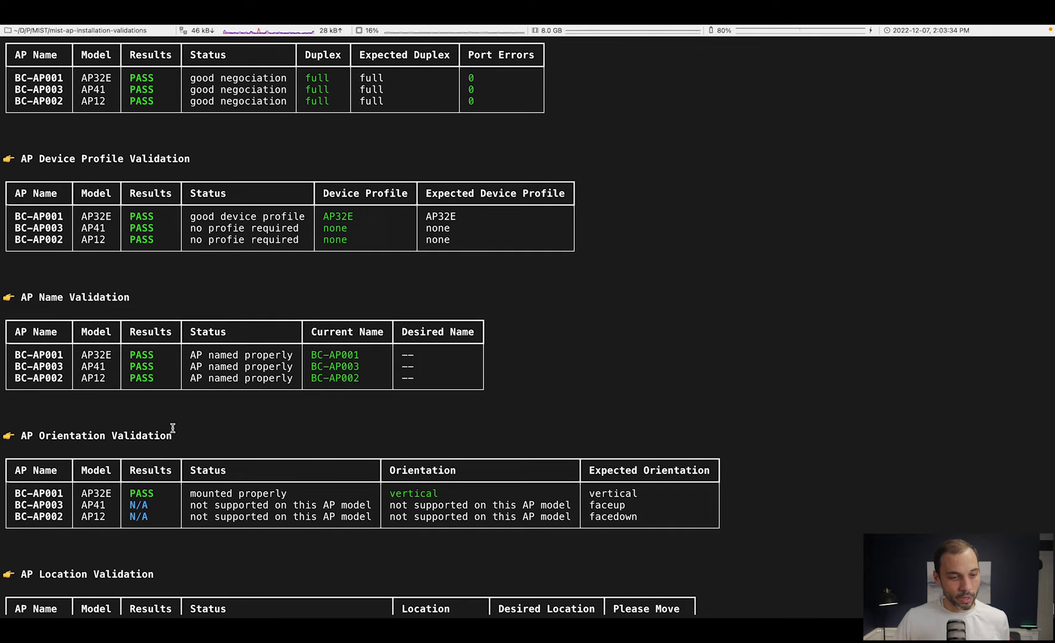
pyautogui.scroll(-1, 173, 428)
pyautogui.scroll(-2, 171, 427)
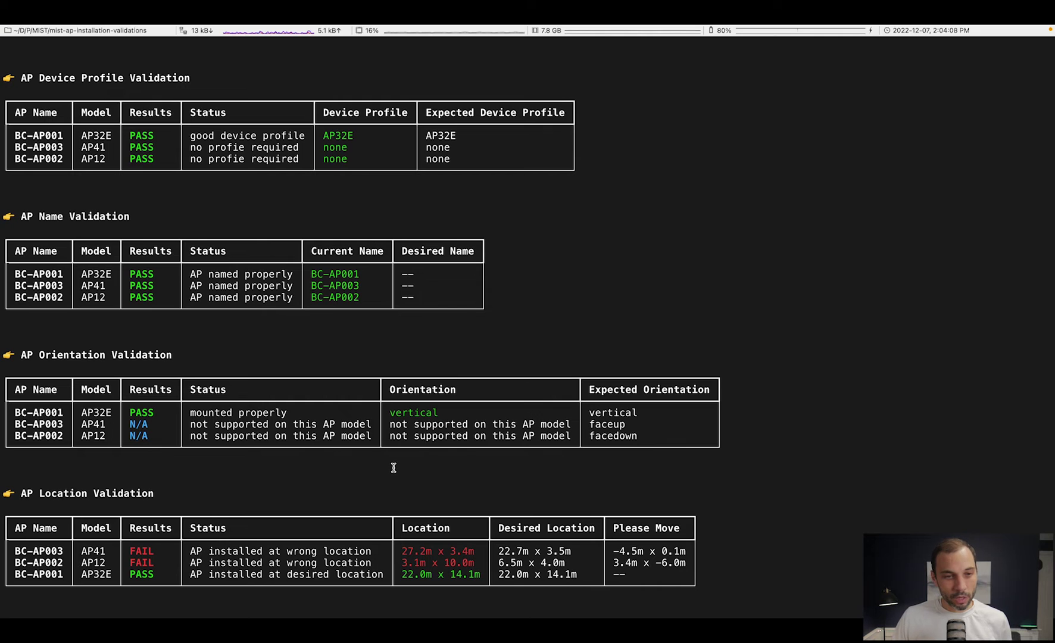
# Step: In Mist, change access point BC-AP001's name to BC-AP1 and its device profile to None, then save
pyautogui.hotkey('ctrl', 'Left')
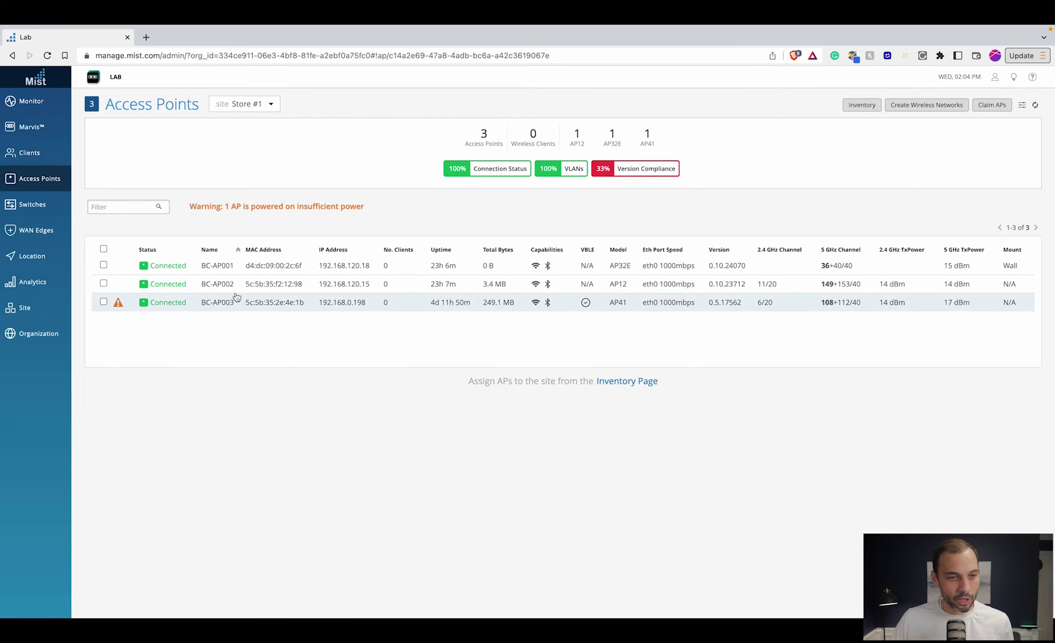
pyautogui.click(221, 271)
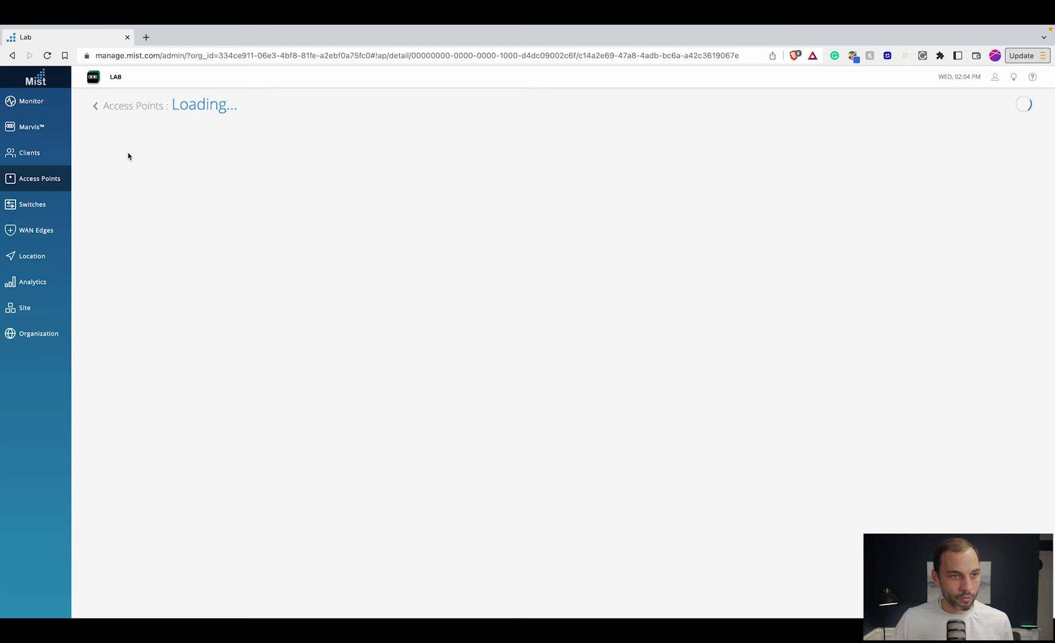
pyautogui.click(148, 170)
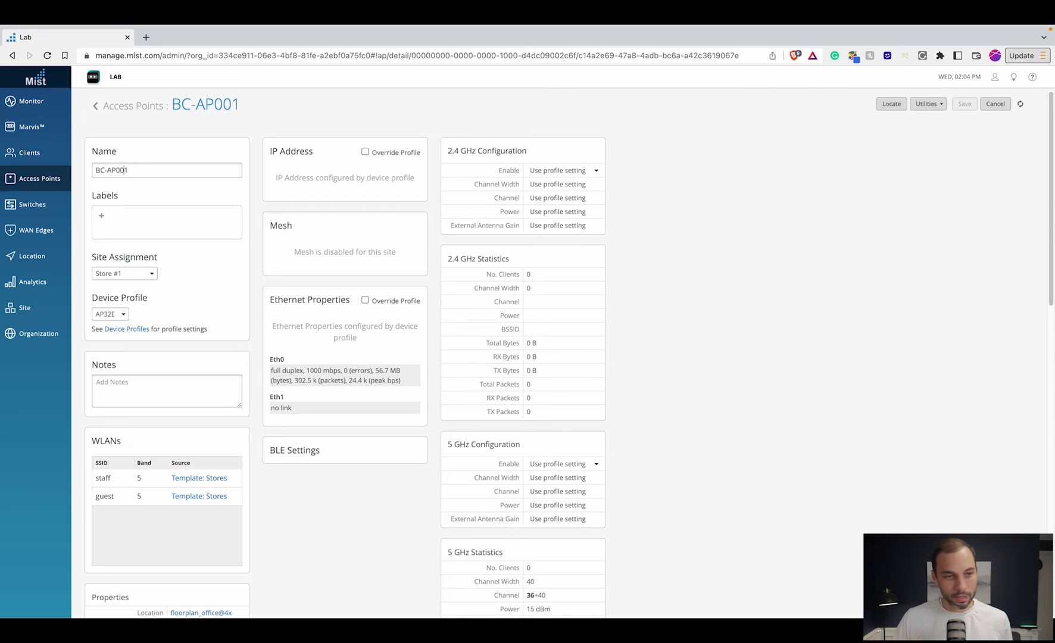
pyautogui.press('BackSpace')
pyautogui.press('BackSpace')
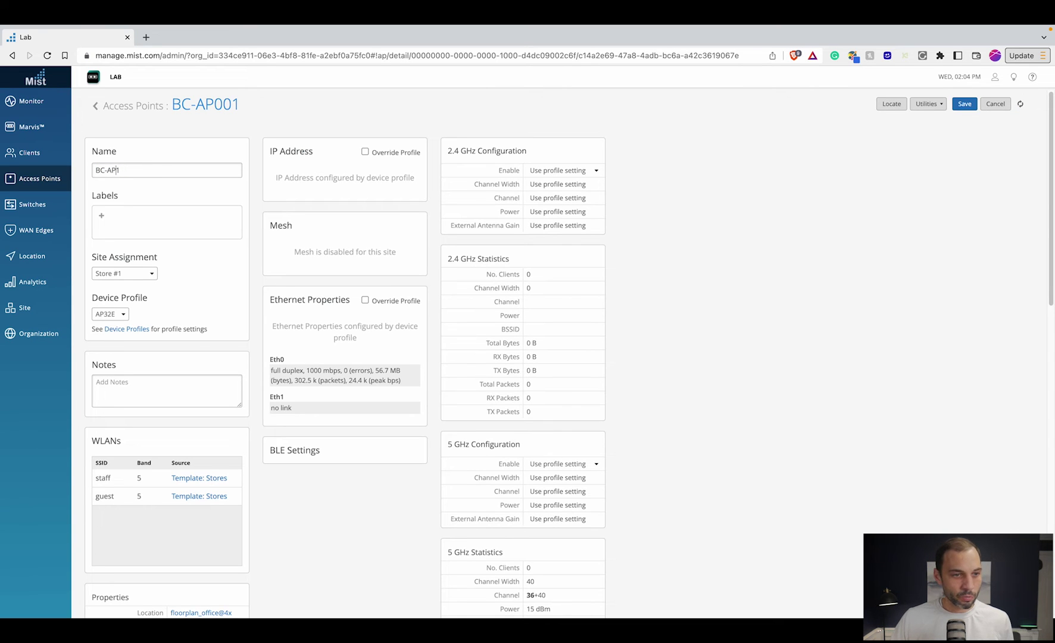
pyautogui.click(110, 314)
pyautogui.click(116, 331)
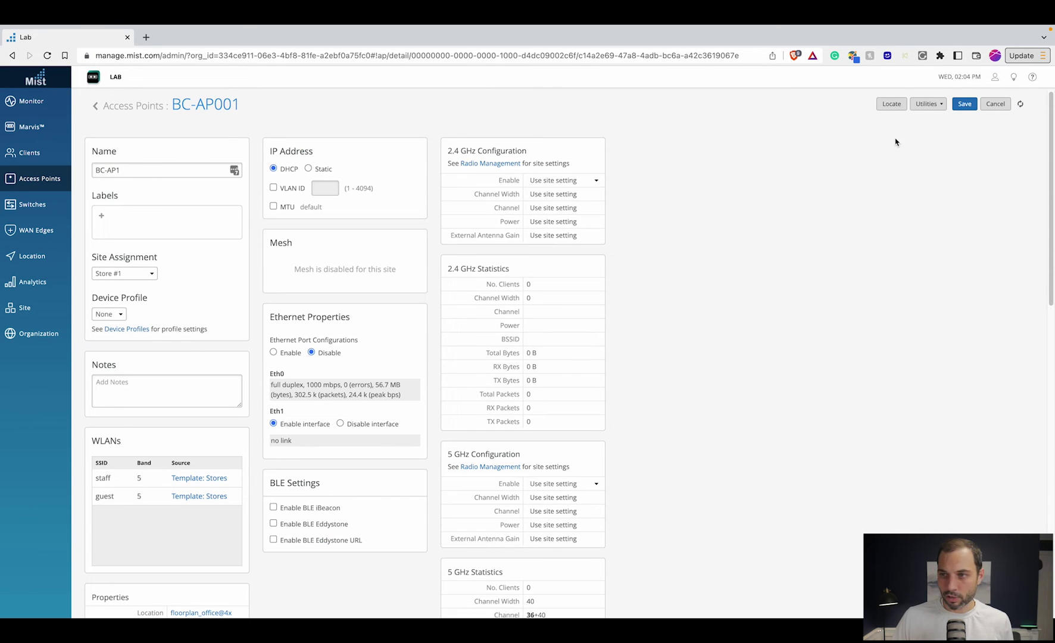
pyautogui.click(964, 105)
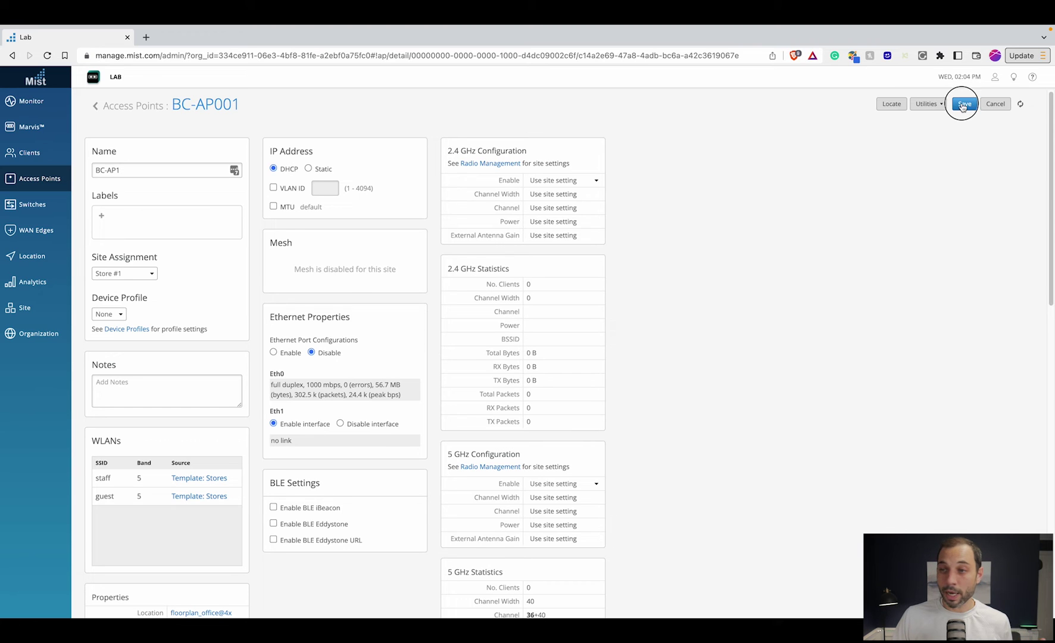
# Step: In the terminal report, highlight the FAIL result and current name BC-AP1 in the name table
pyautogui.hotkey('ctrl', 'Right')
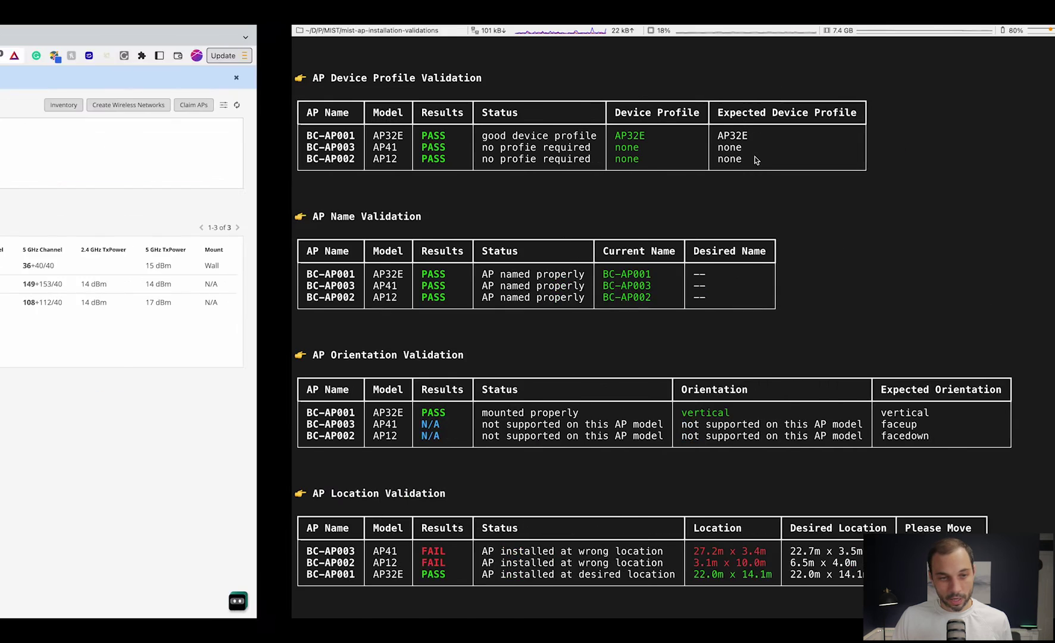
pyautogui.scroll(-3, 433, 326)
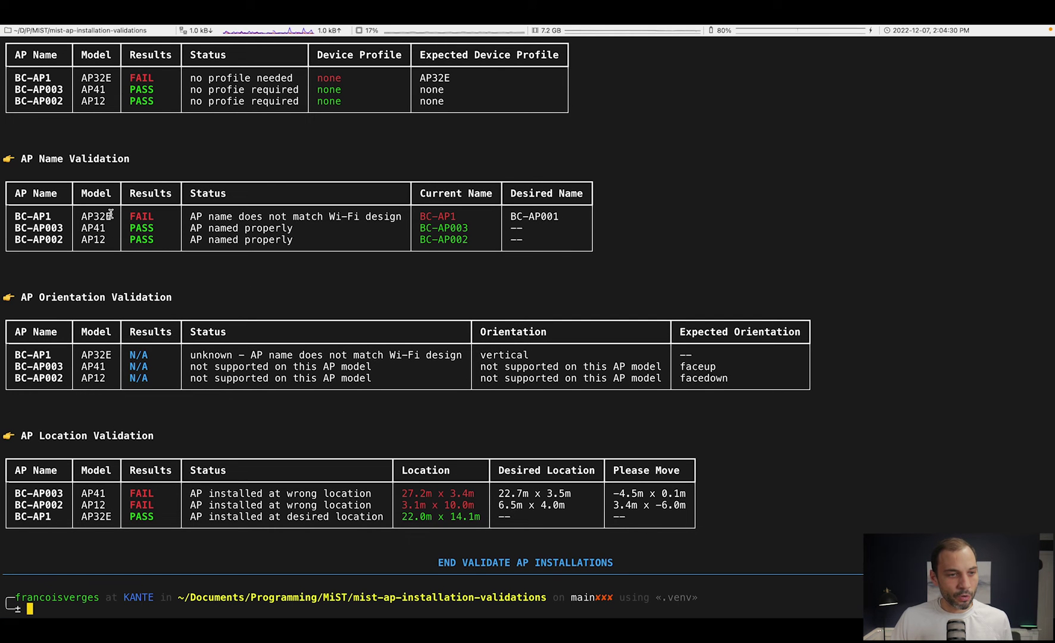
pyautogui.moveTo(130, 217)
pyautogui.mouseDown()
pyautogui.moveTo(158, 217)
pyautogui.moveTo(149, 216)
pyautogui.mouseUp()
pyautogui.moveTo(420, 216); pyautogui.dragTo(559, 219)
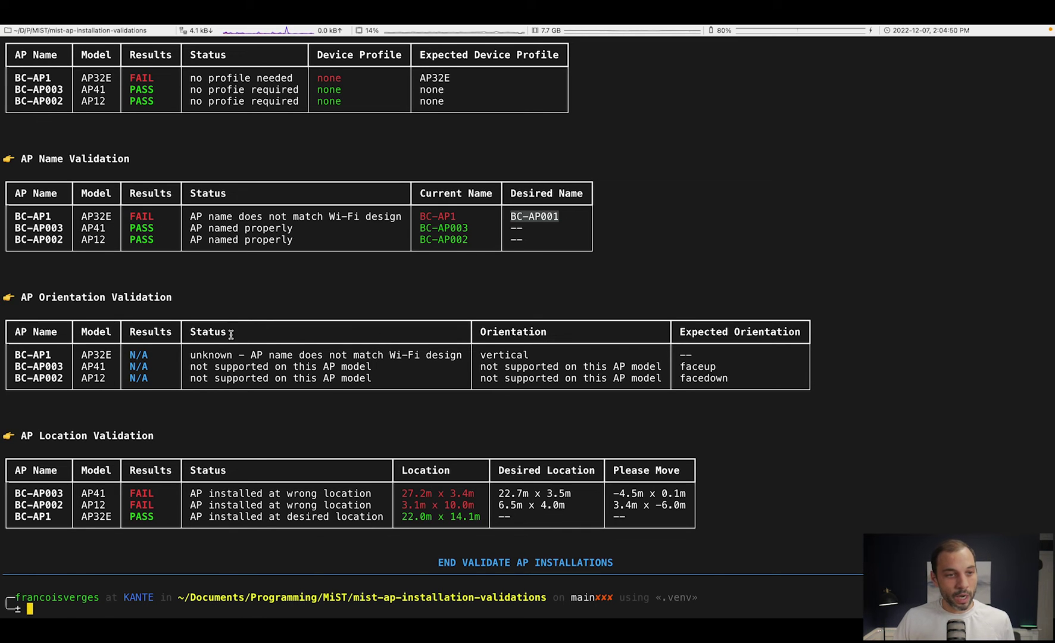
pyautogui.scroll(3, 189, 259)
pyautogui.scroll(2, 189, 260)
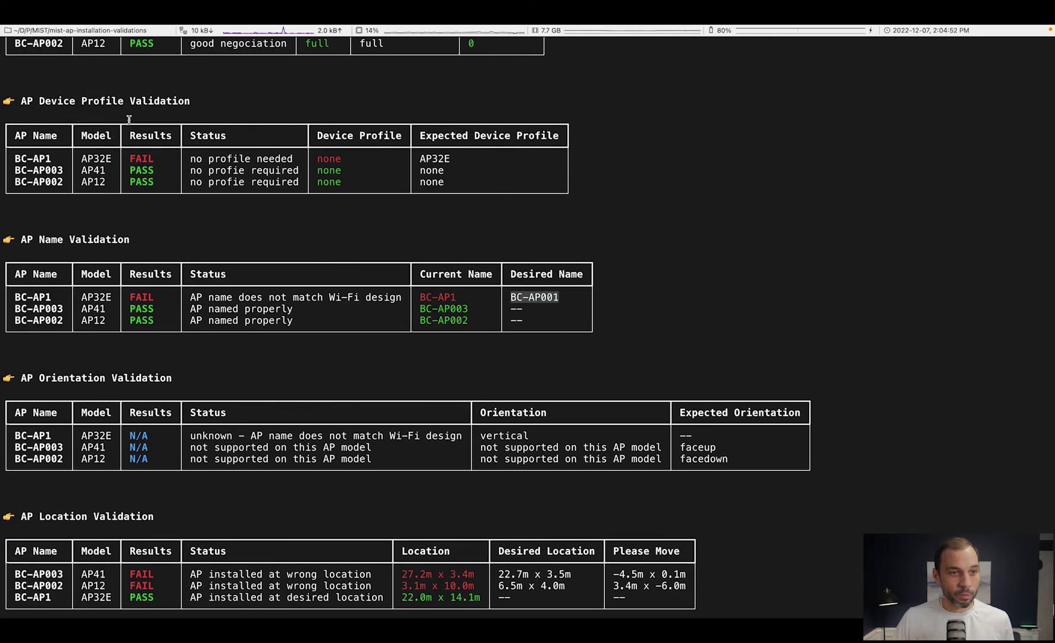